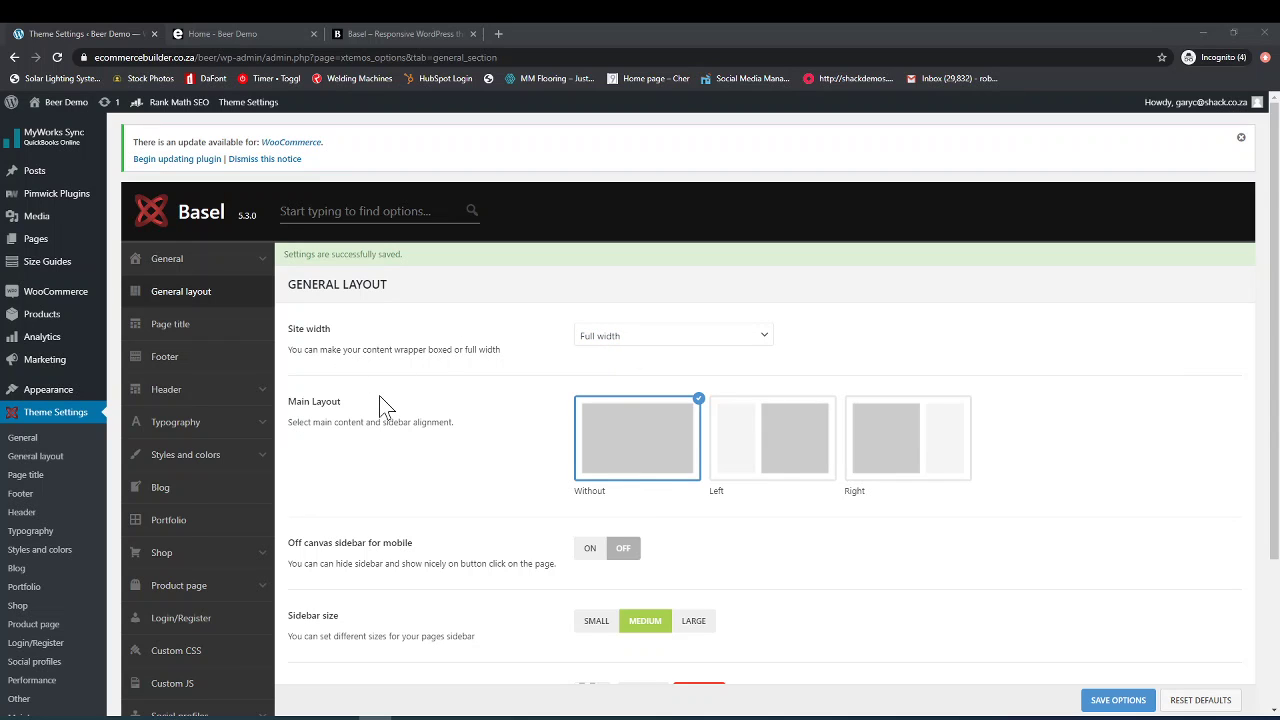
View the live storefront page, then return to the General Layout settings
click(225, 34)
scroll(443, 537, up, 3)
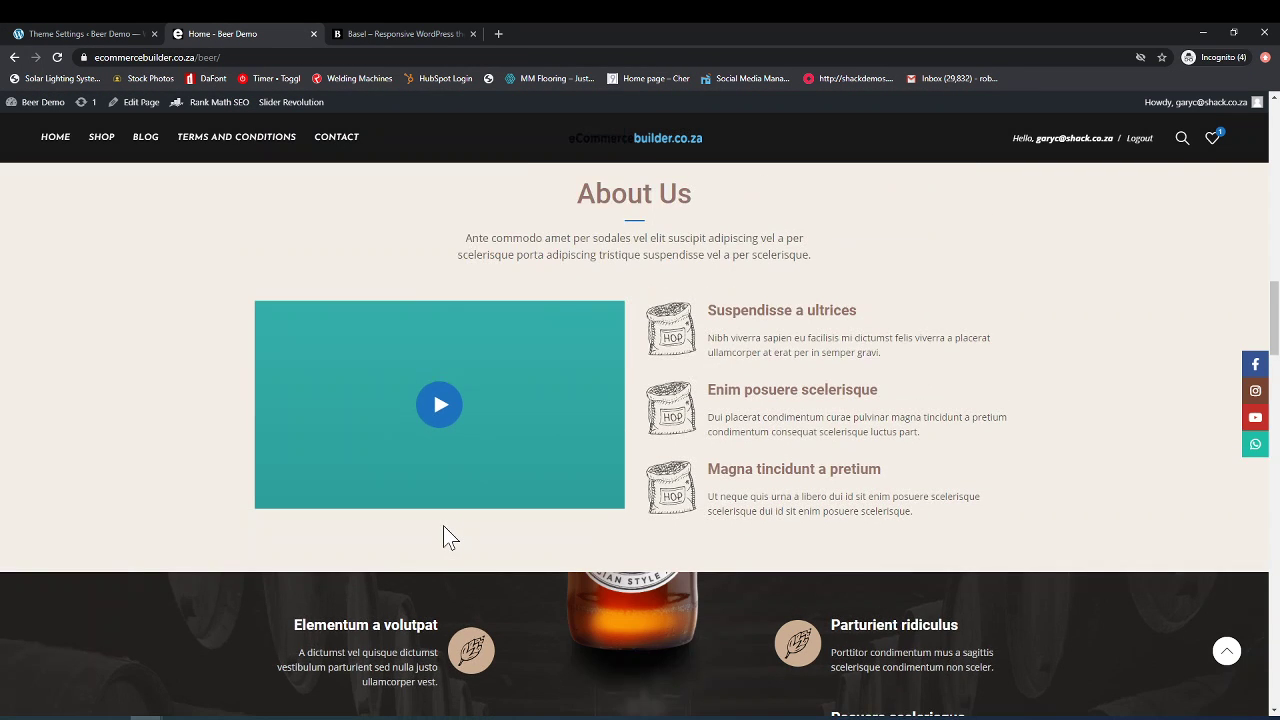
scroll(443, 537, down, 4)
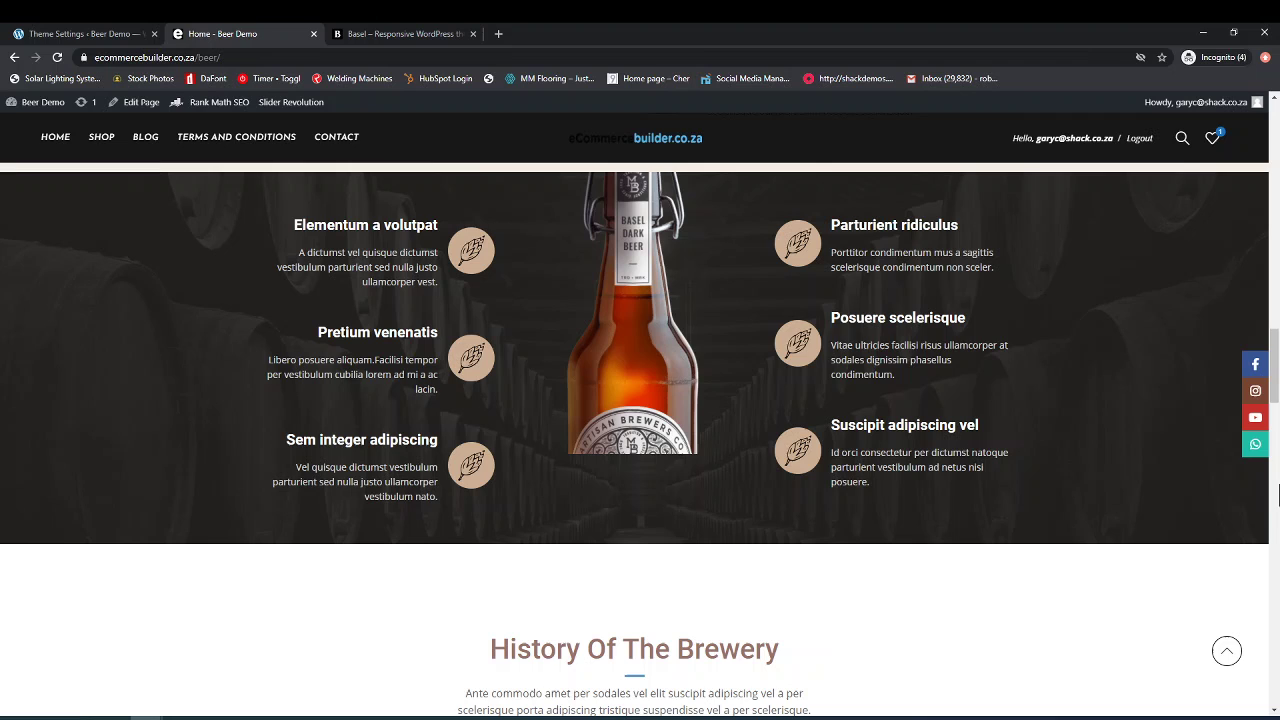
click(101, 33)
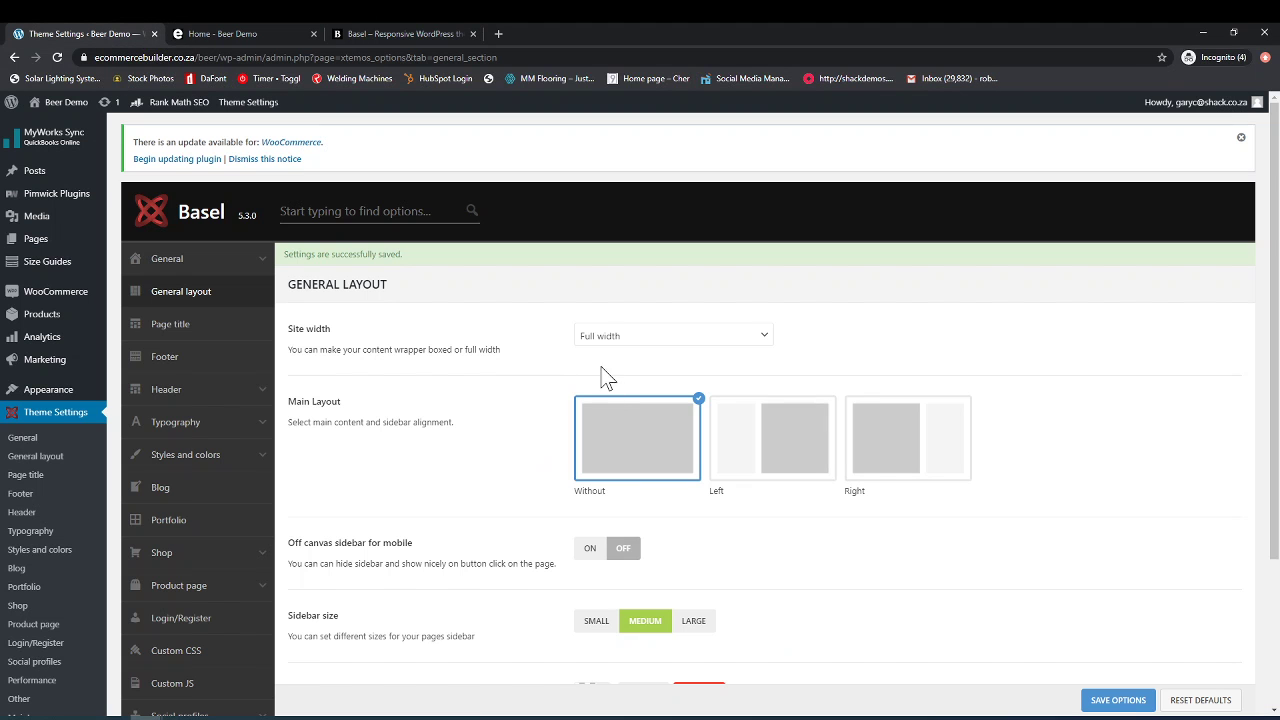
Compare the site width choices against the storefront page
click(698, 350)
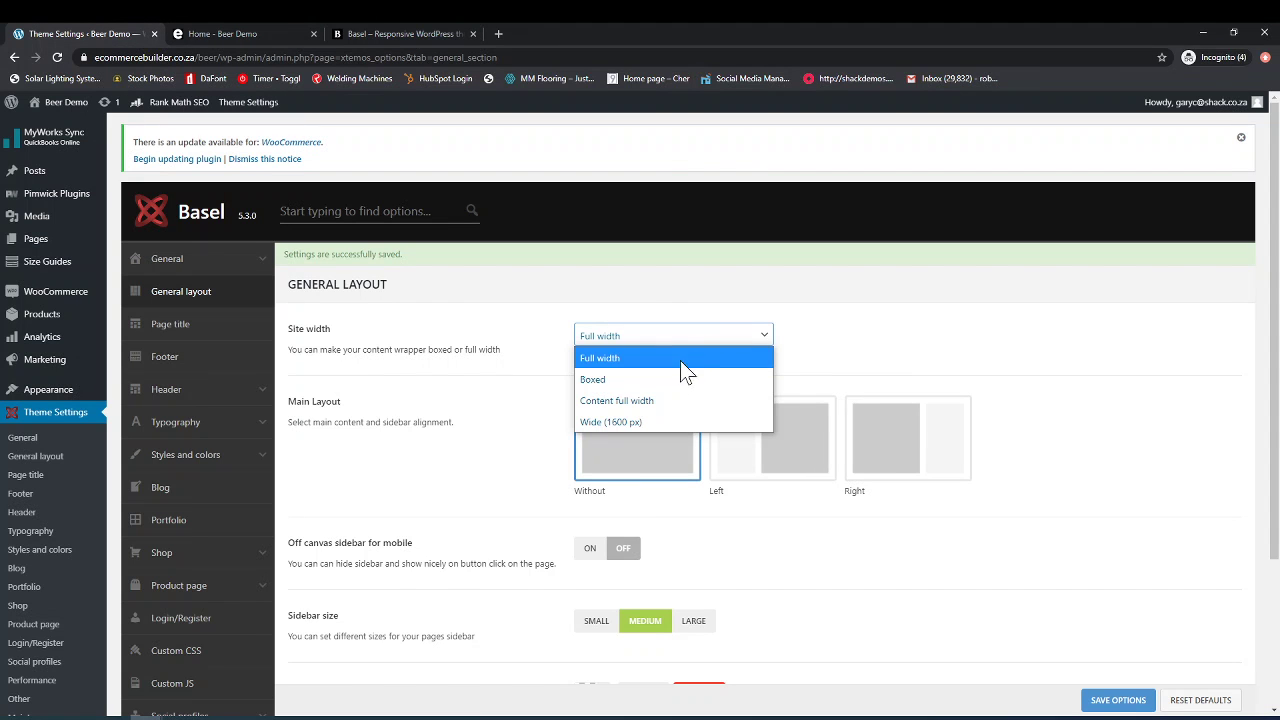
click(228, 26)
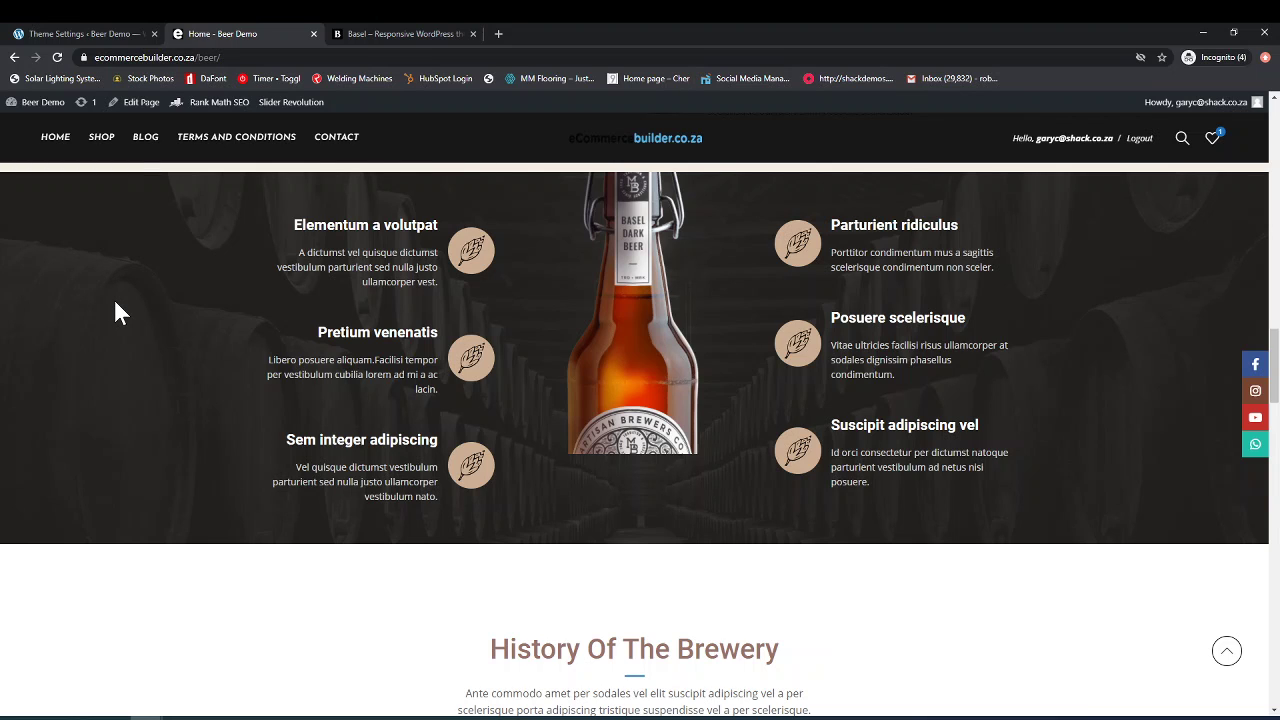
click(114, 31)
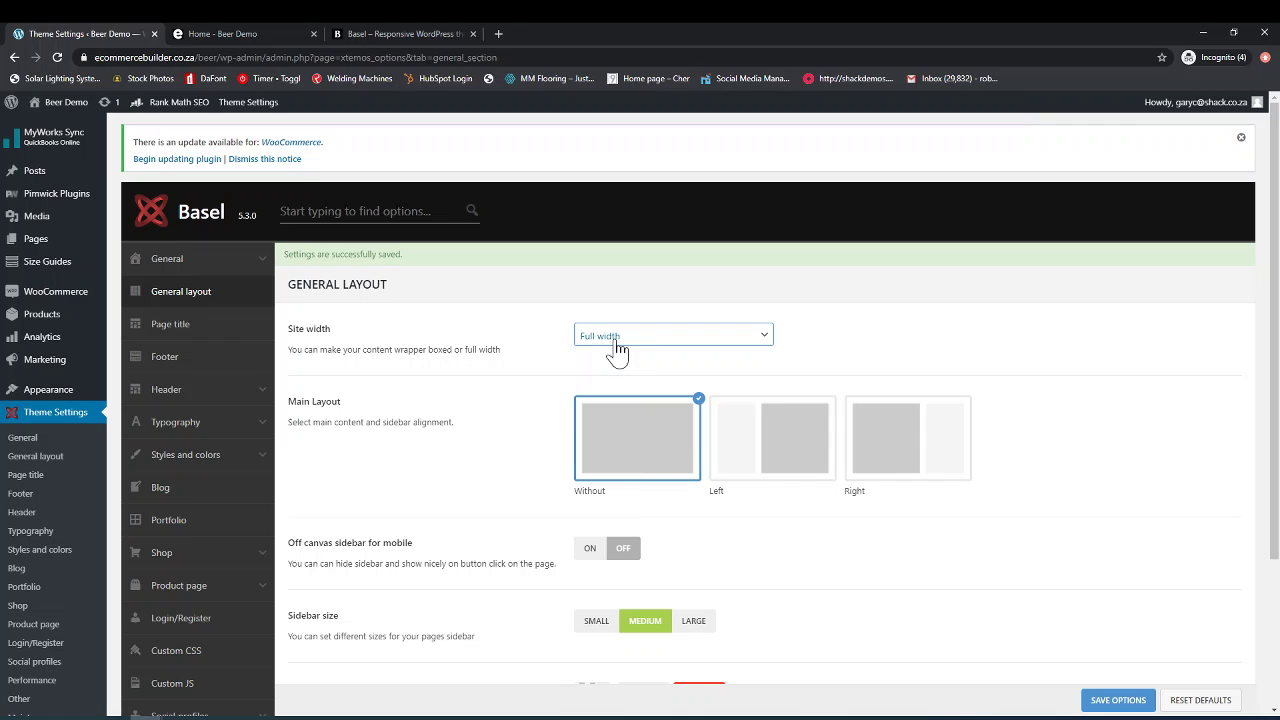
click(650, 335)
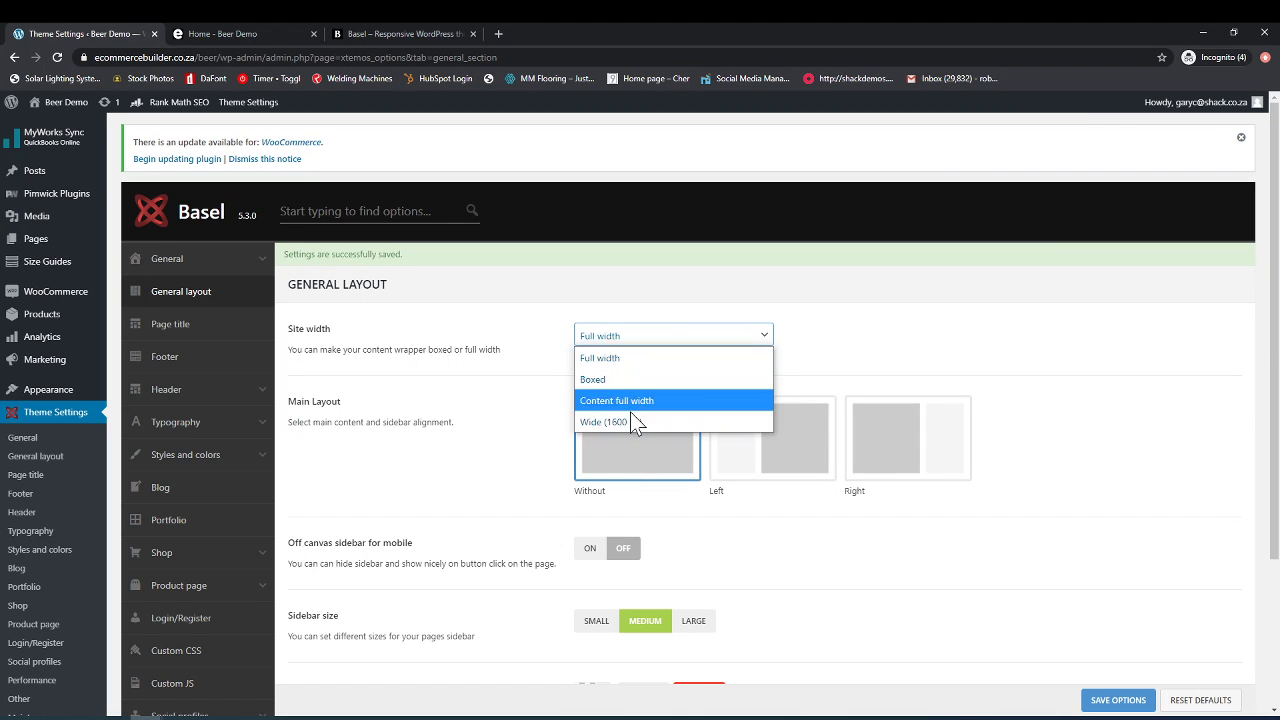
click(205, 33)
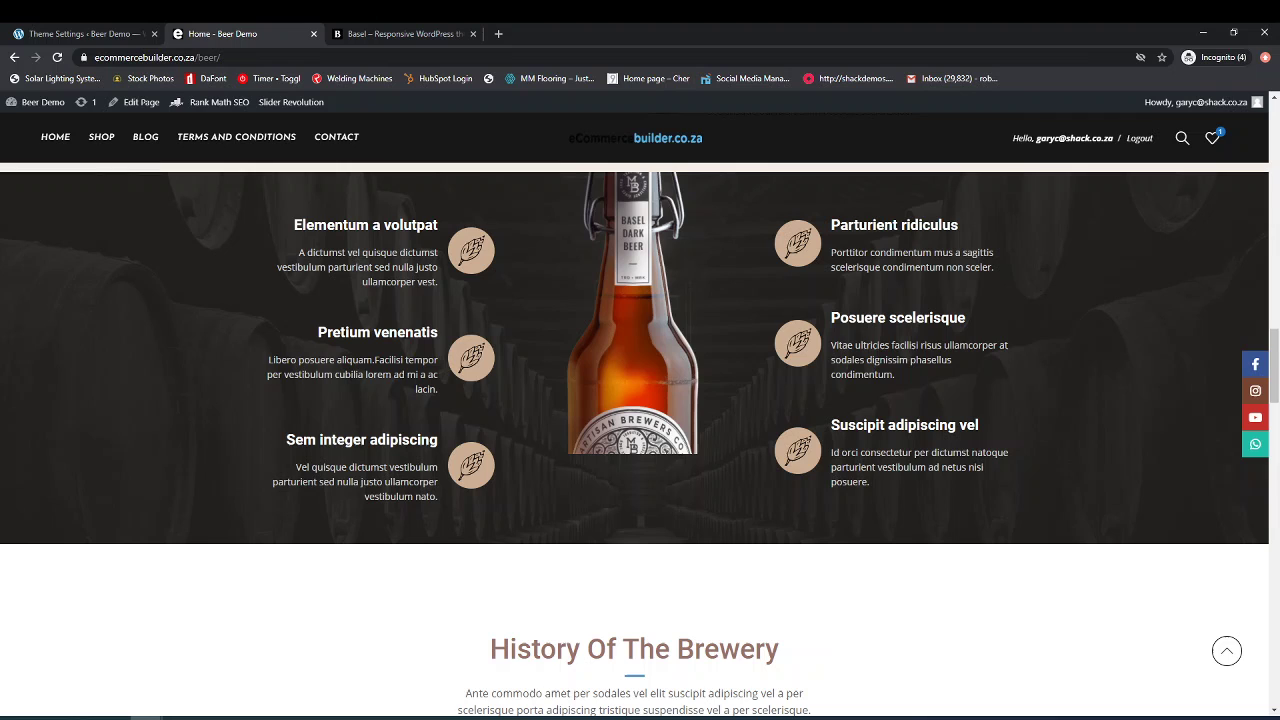
Review the site width choices again and keep Full width
click(99, 32)
click(667, 343)
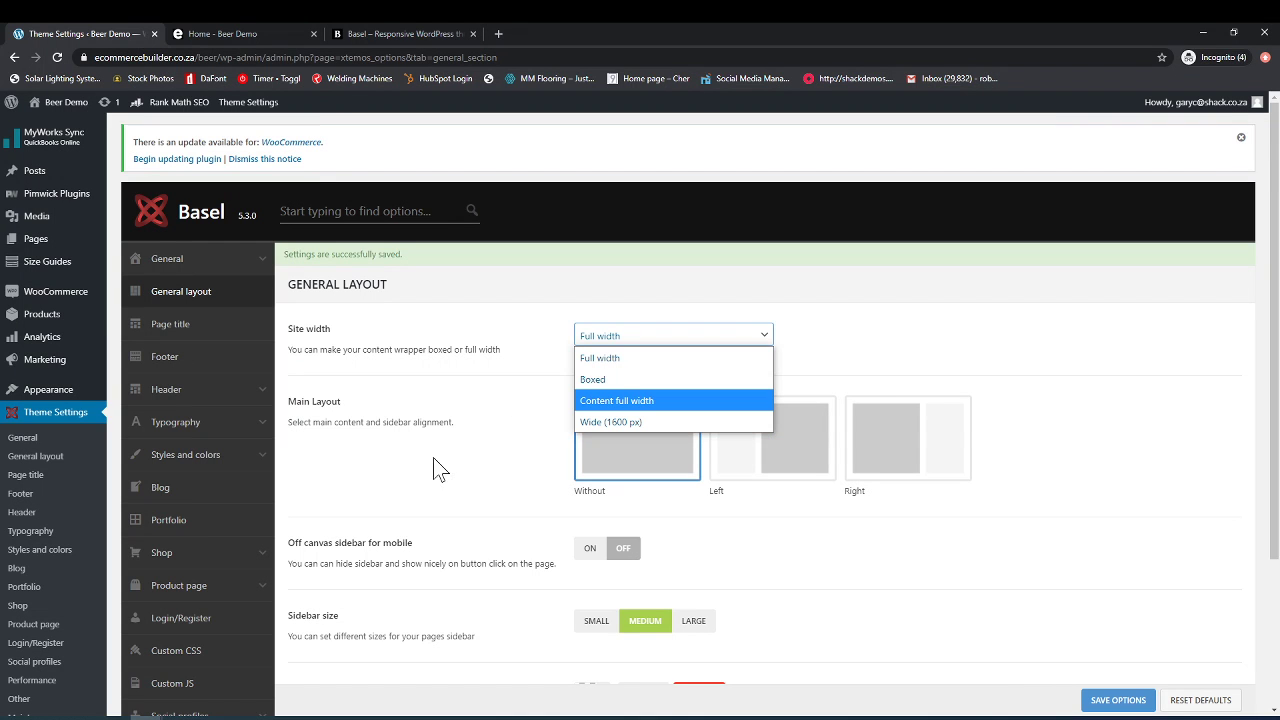
click(420, 480)
scroll(408, 469, down, 1)
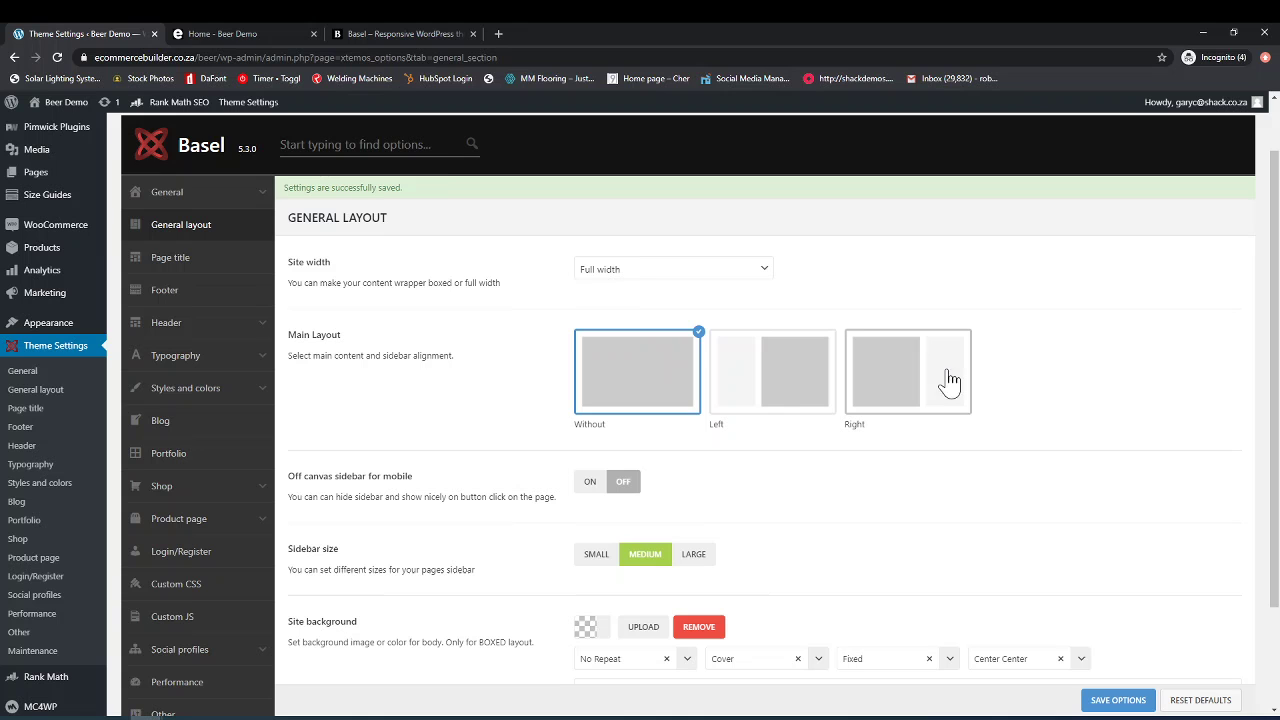
Recheck the storefront and the site width options, leaving width unchanged
click(269, 33)
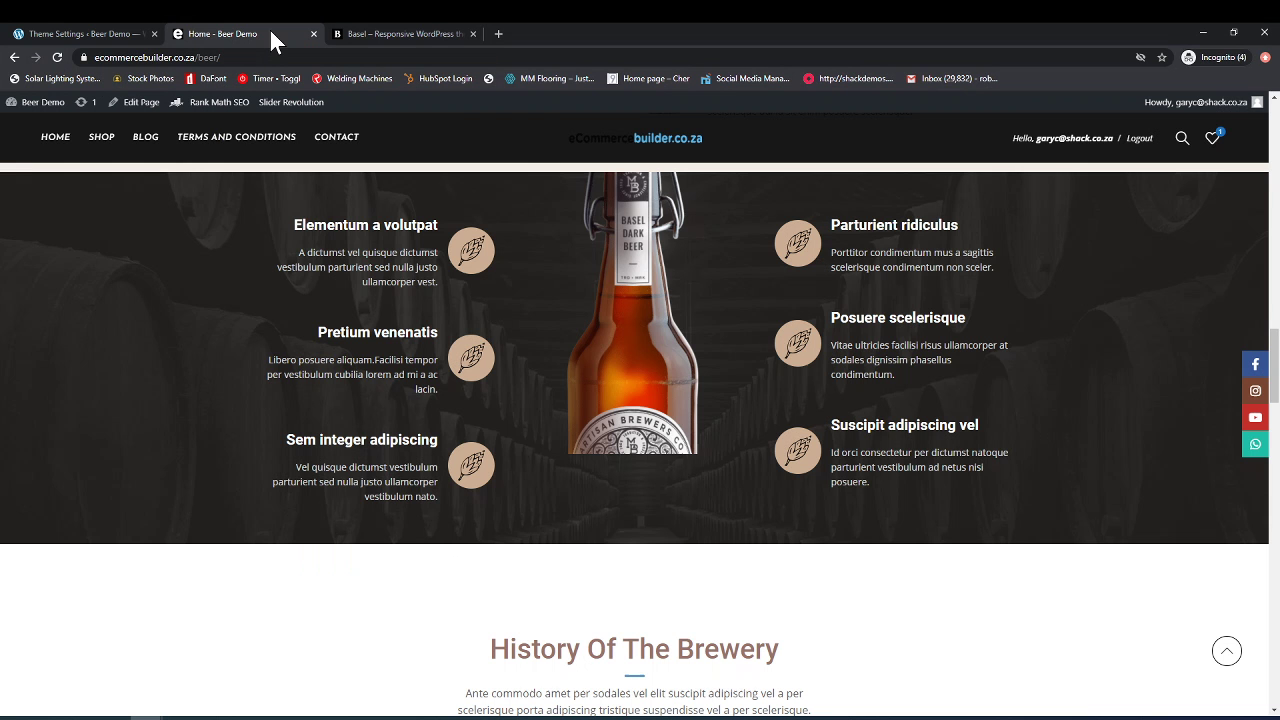
scroll(365, 250, up, 3)
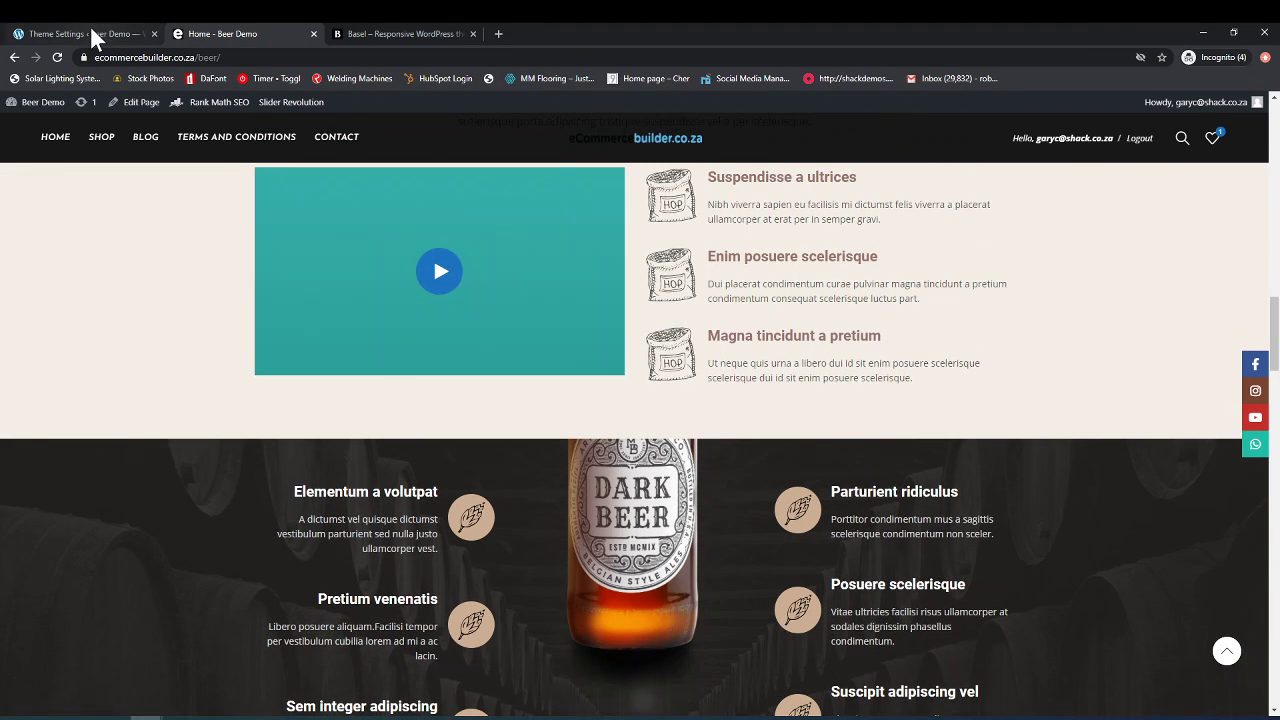
click(91, 30)
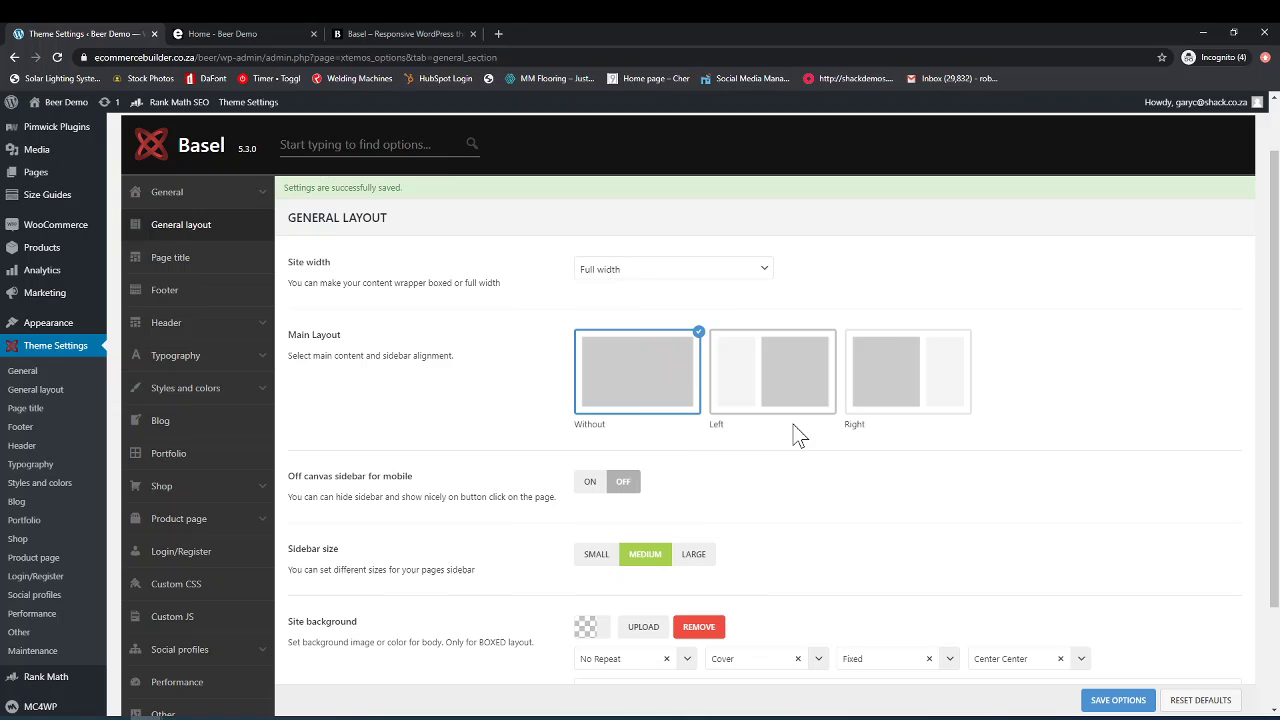
scroll(497, 502, down, 2)
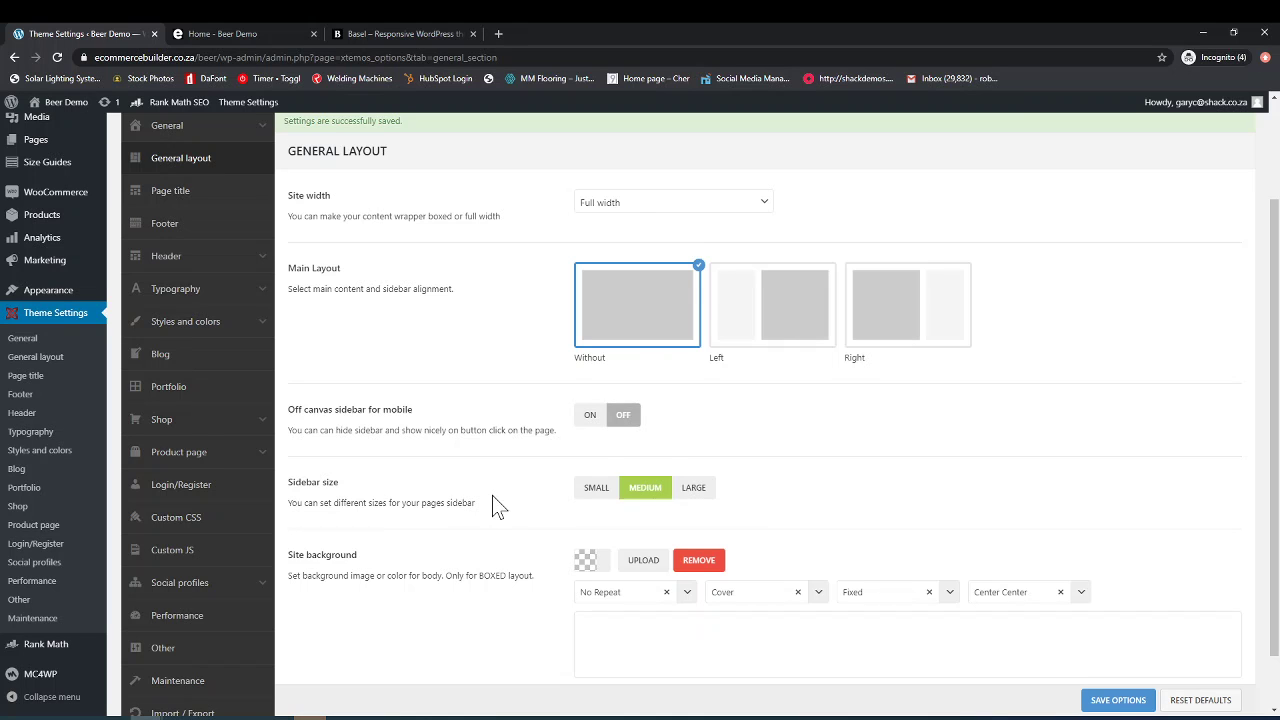
scroll(490, 505, down, 1)
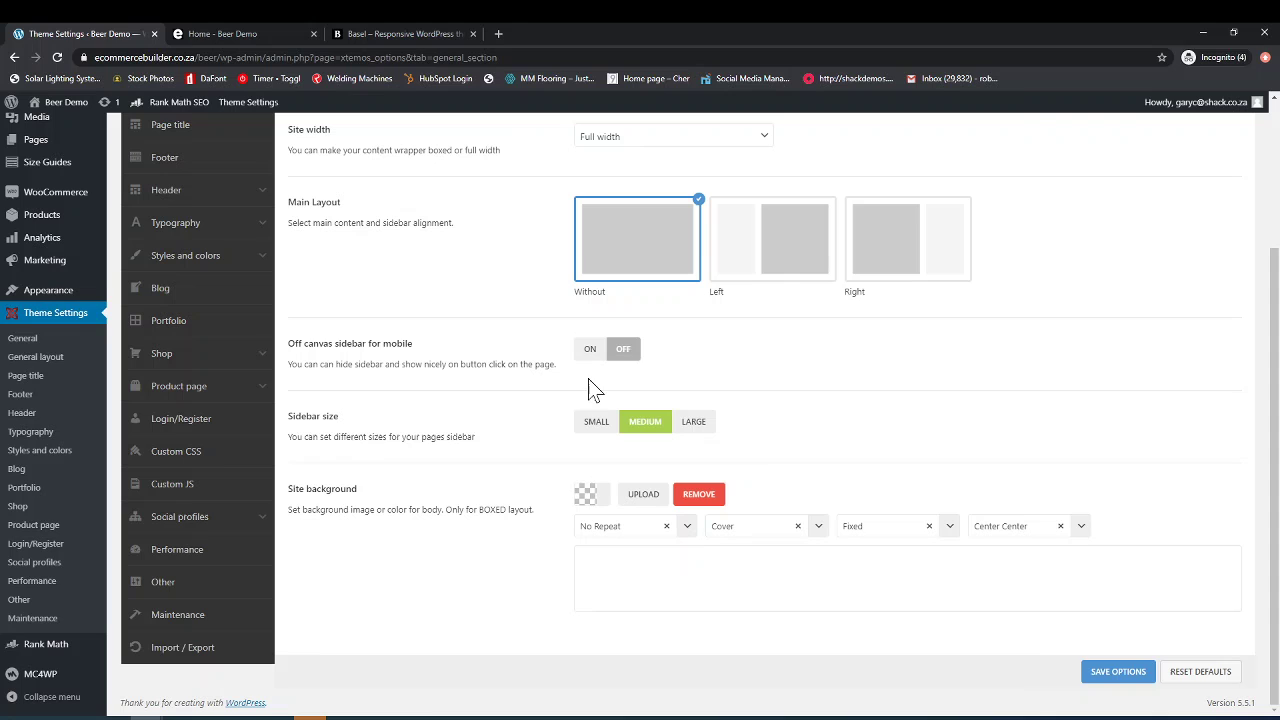
click(673, 149)
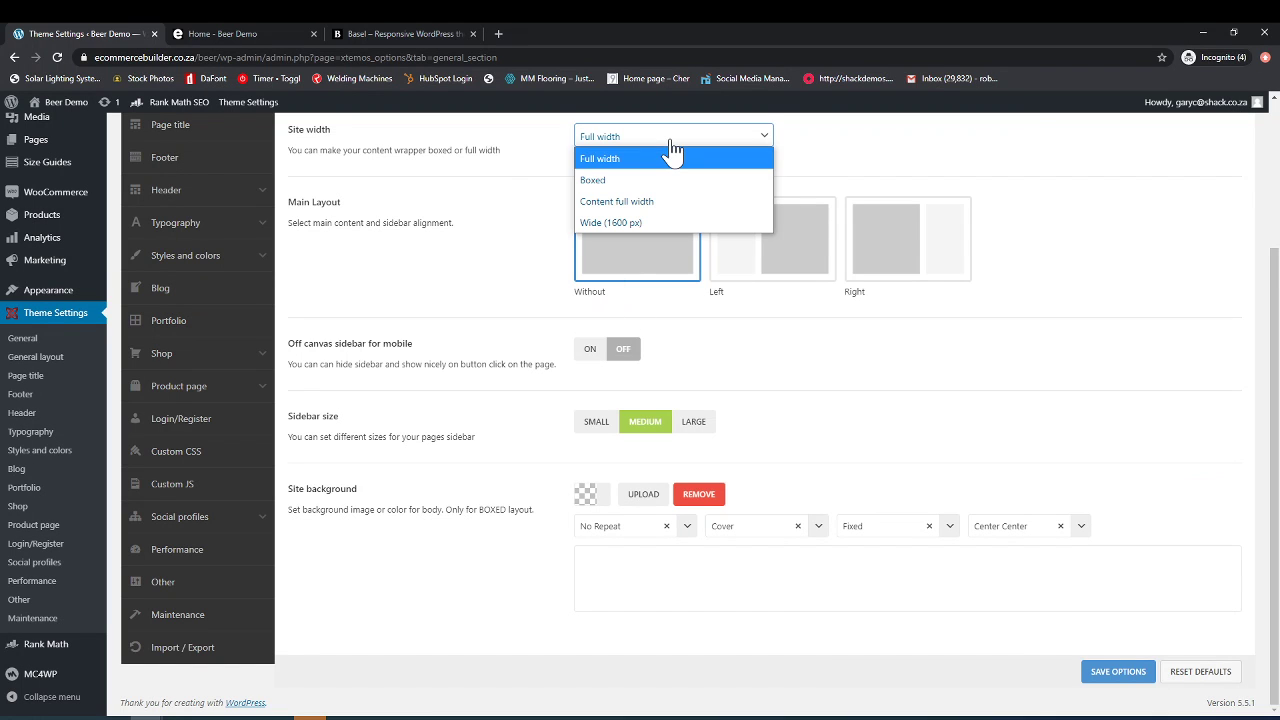
click(510, 276)
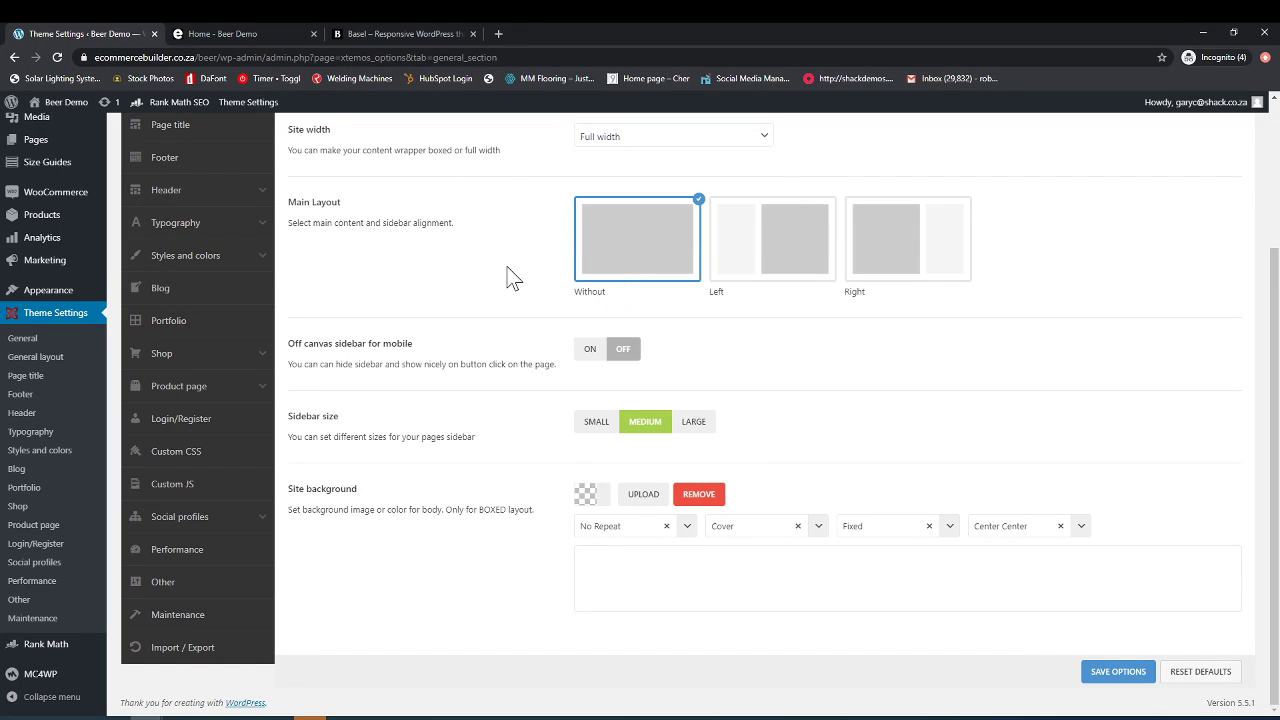
Pick a grey site background colour and browse Upload media for a background image
click(592, 495)
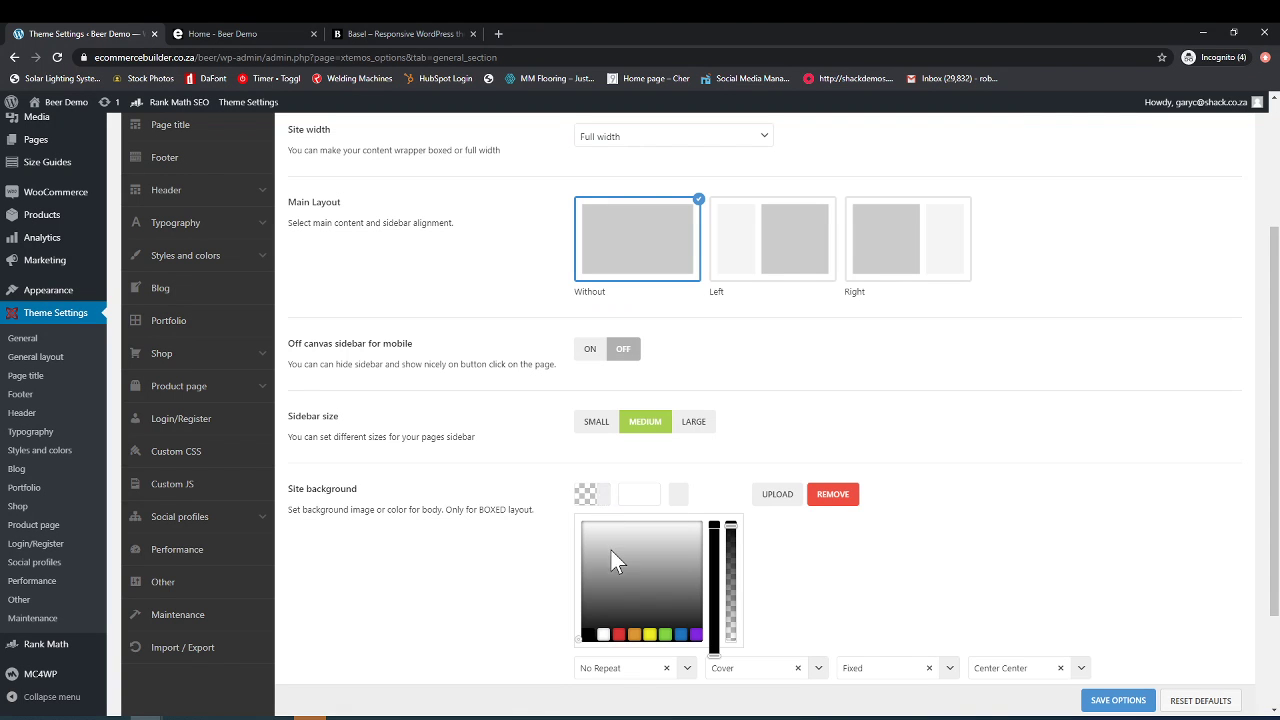
click(588, 560)
click(506, 578)
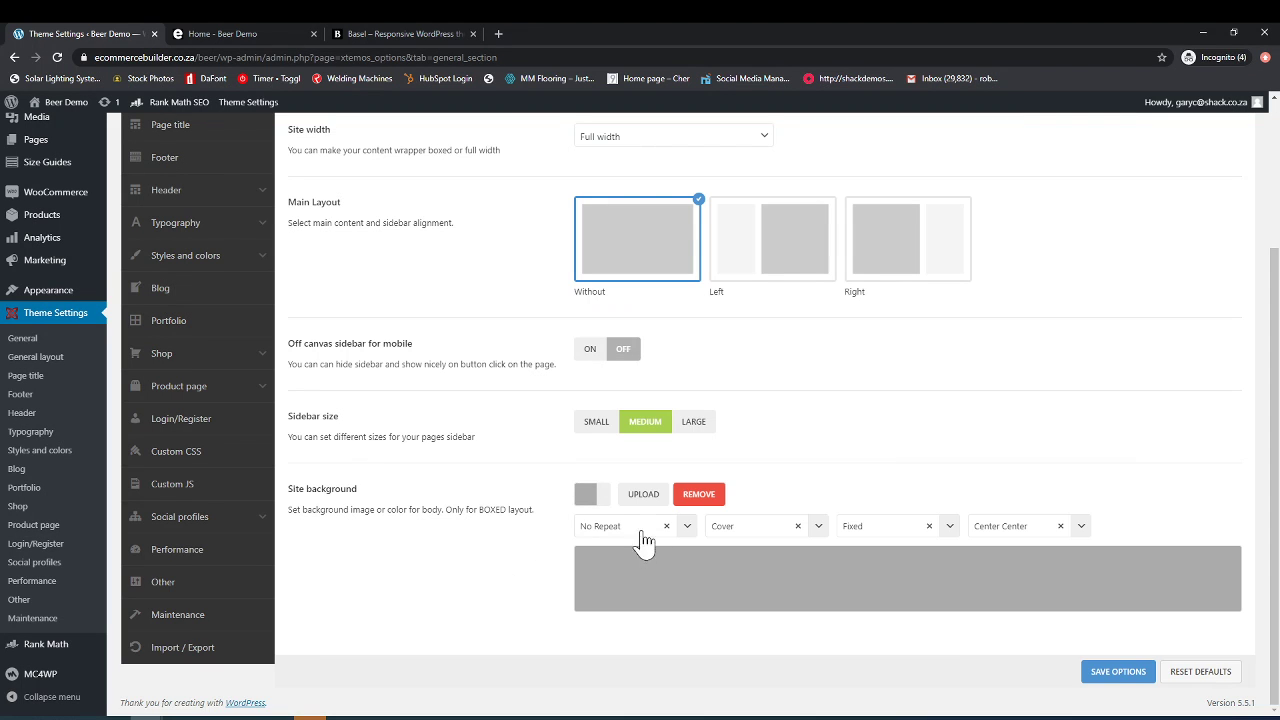
click(646, 496)
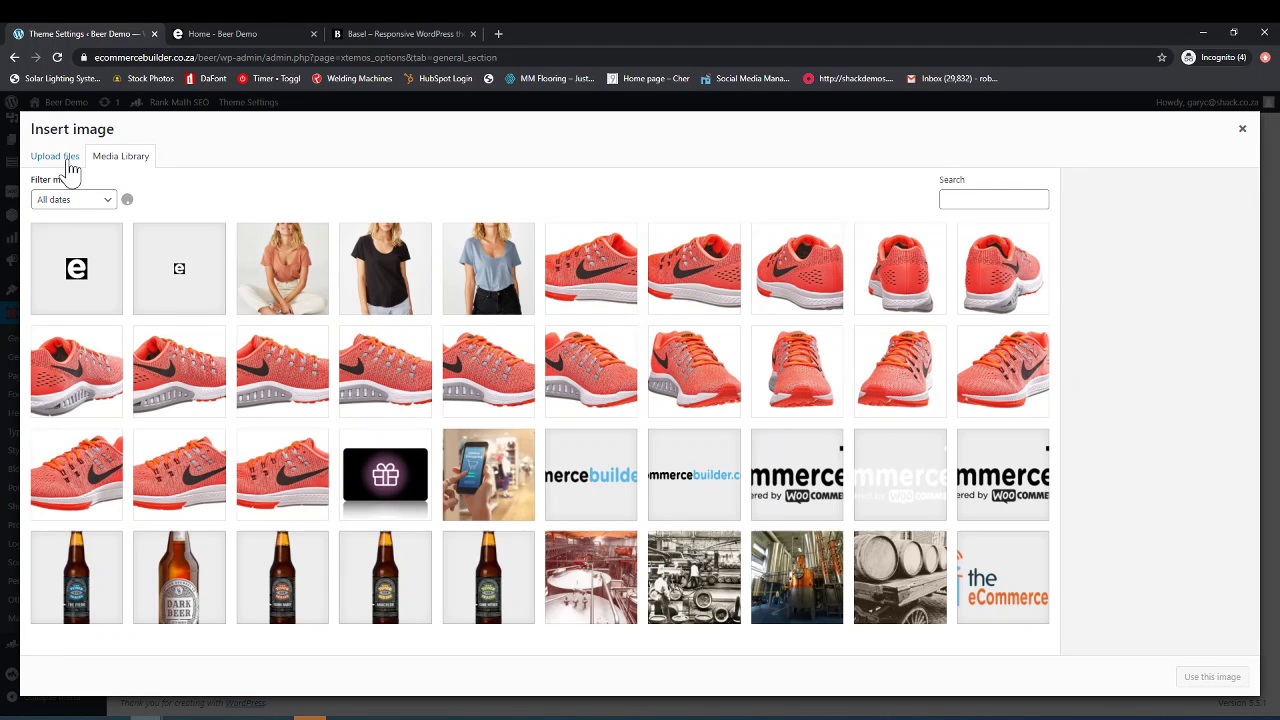
click(60, 159)
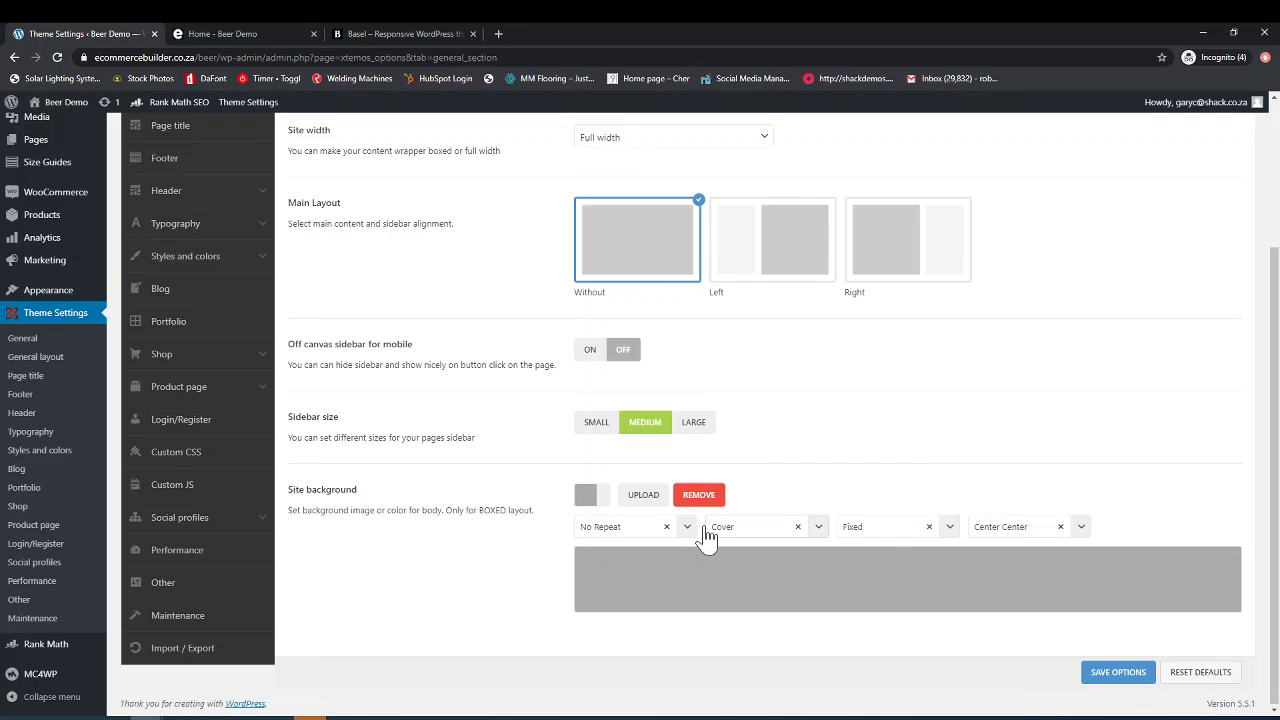
click(686, 527)
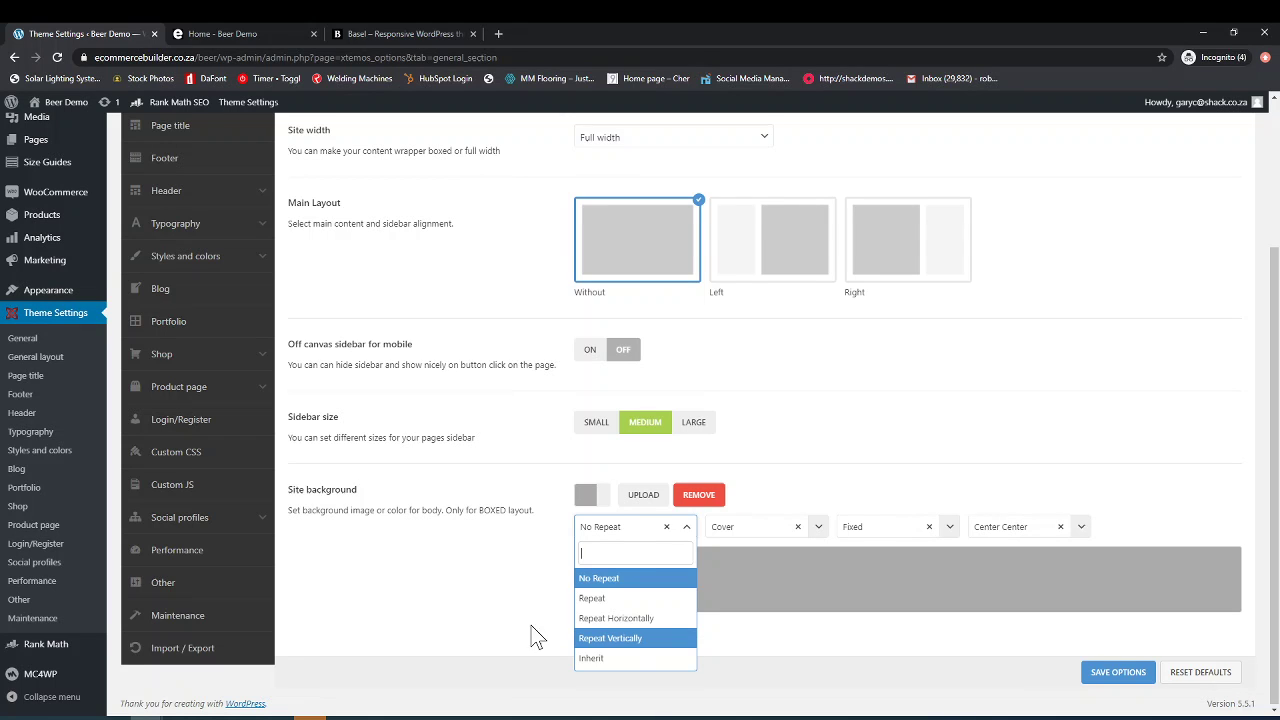
click(480, 615)
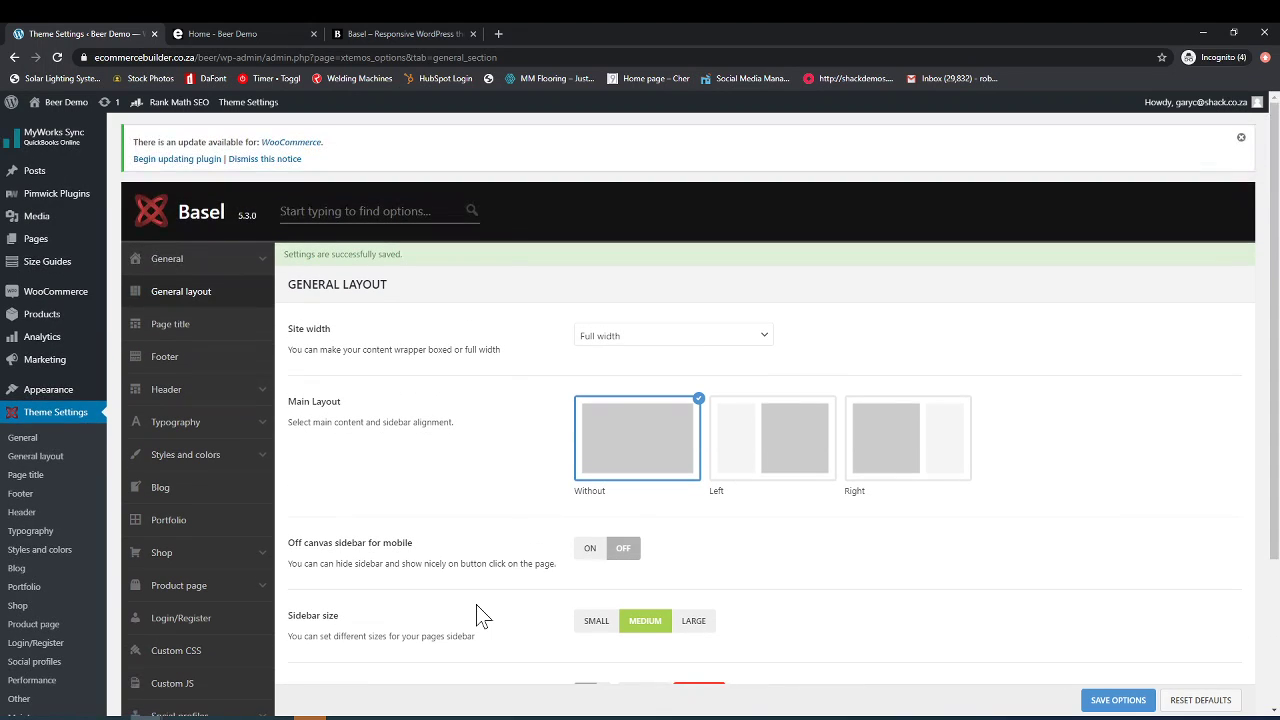
scroll(490, 610, down, 3)
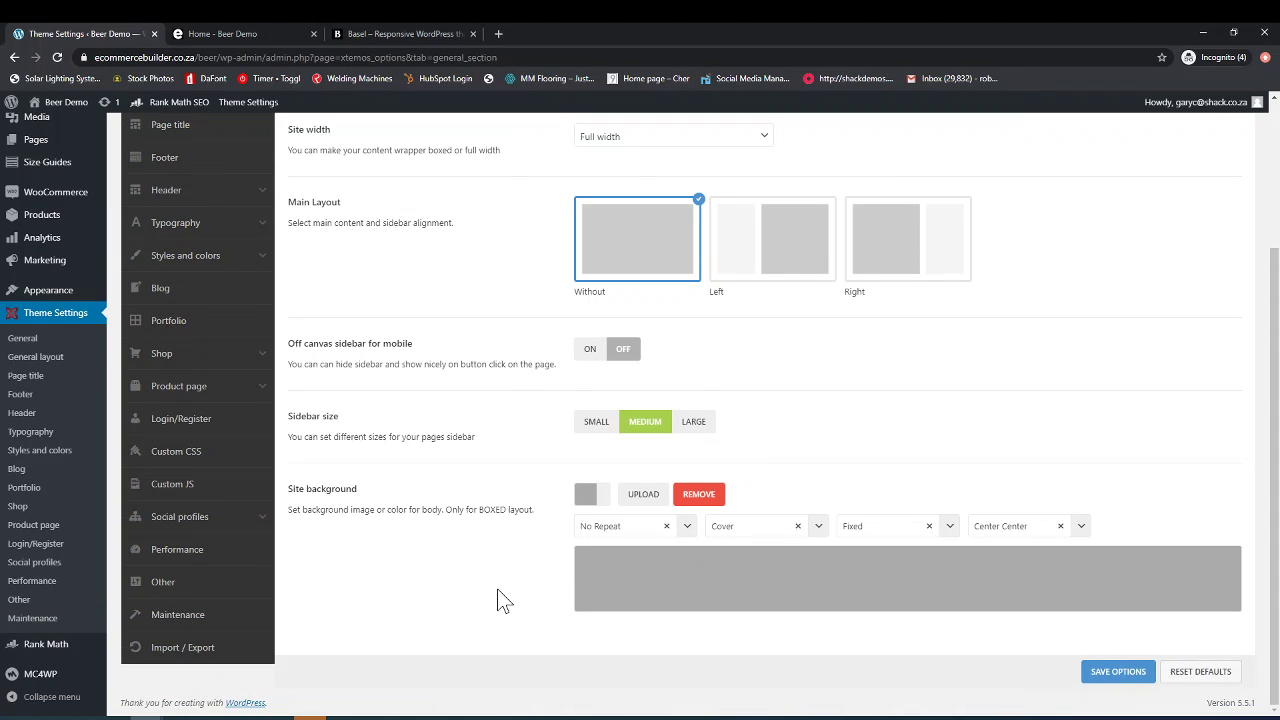
scroll(503, 600, up, 3)
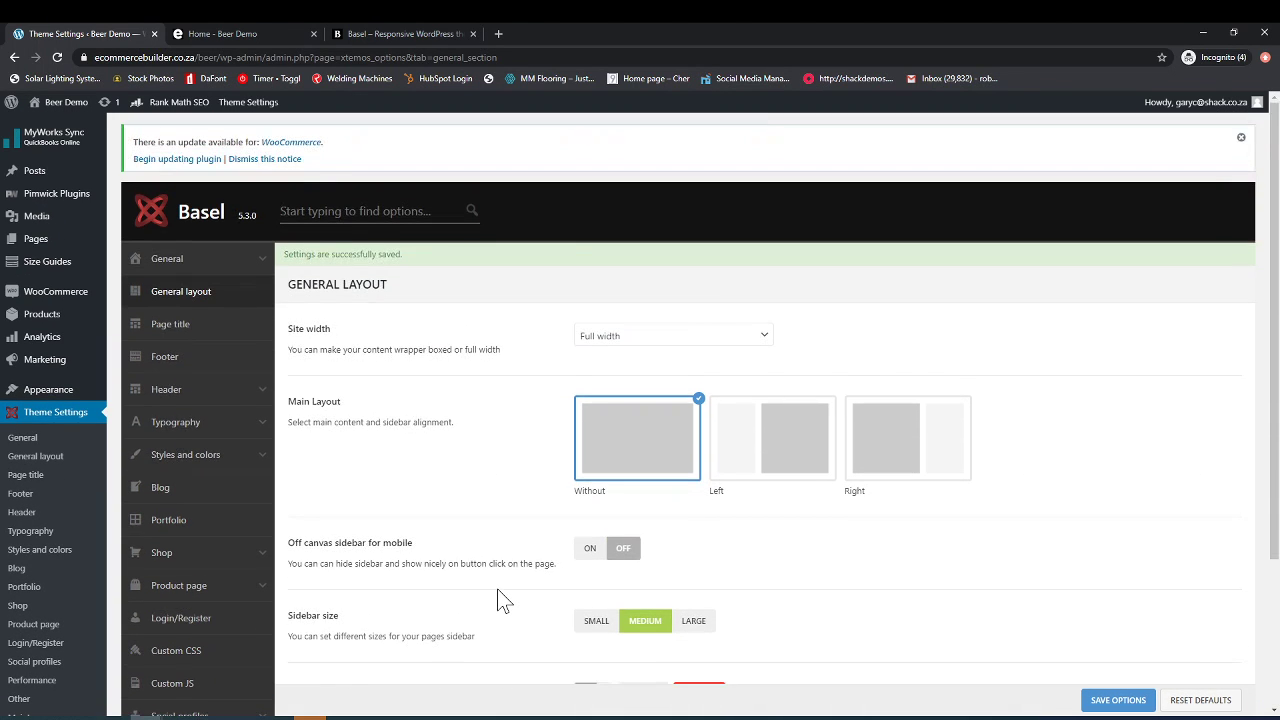